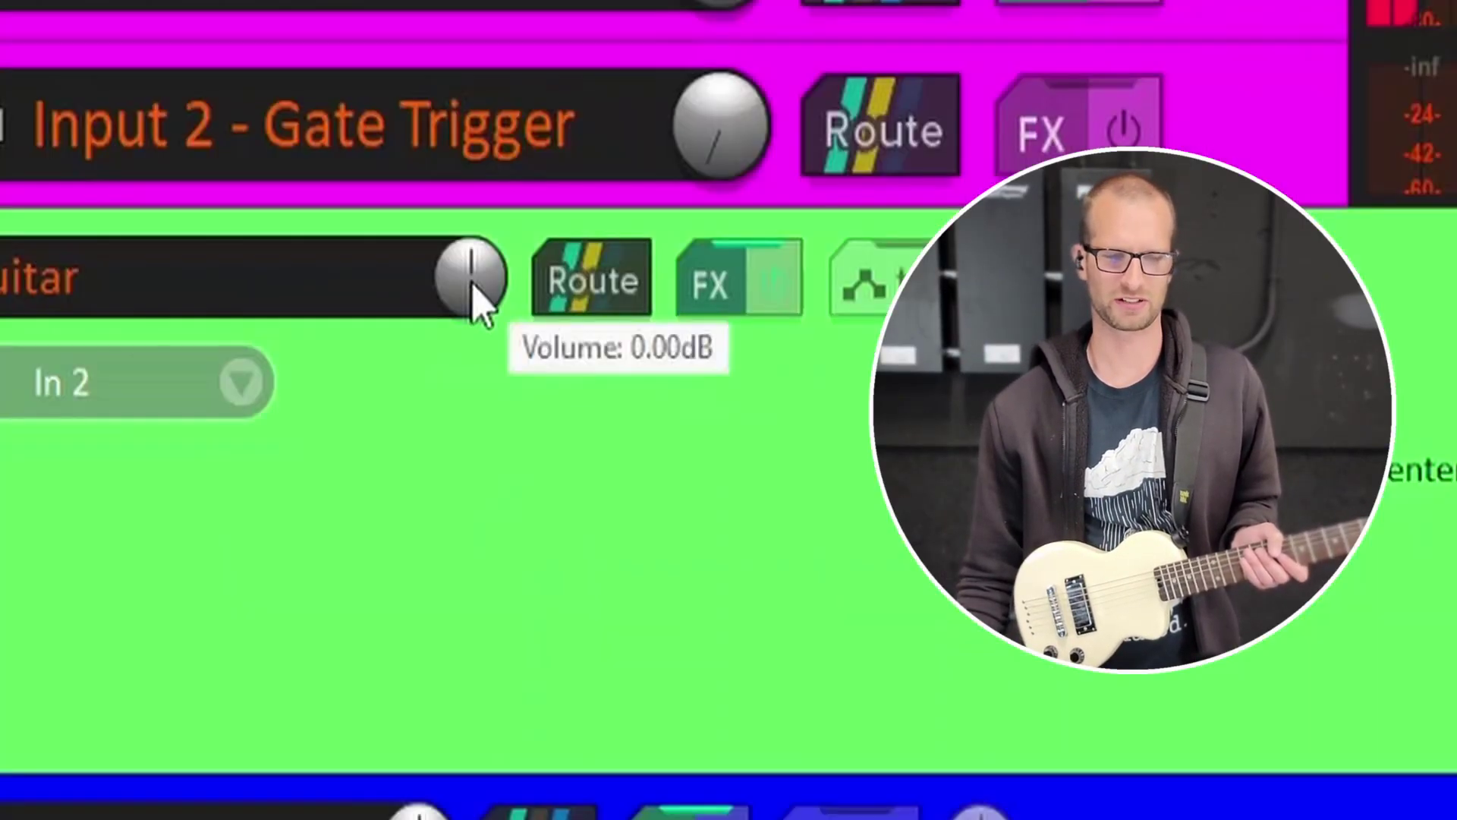
Turn down the Guitar track's volume and open its effects chain.
left_click_drag(471, 278, 488, 293)
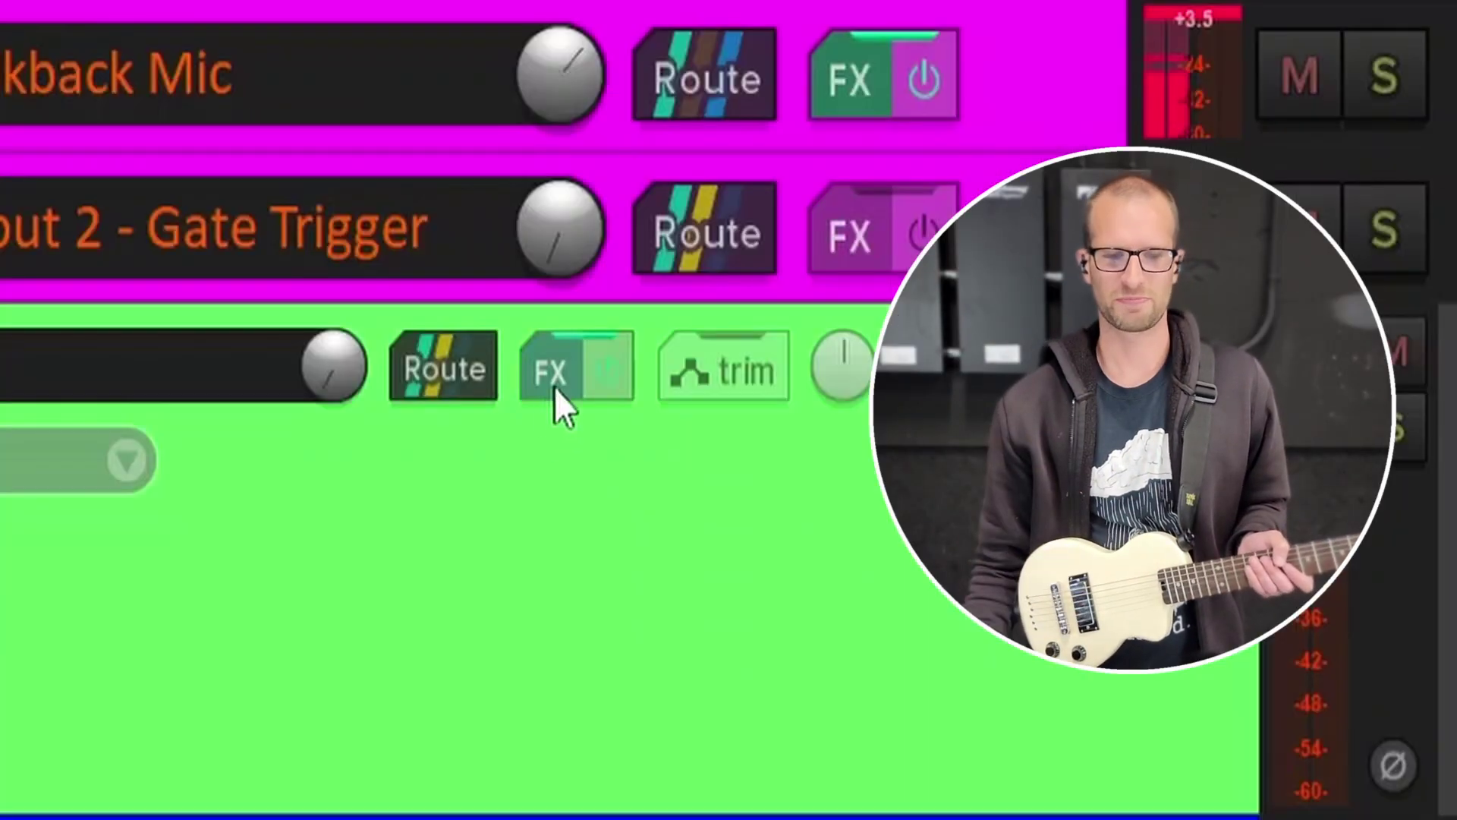
left_click(390, 251)
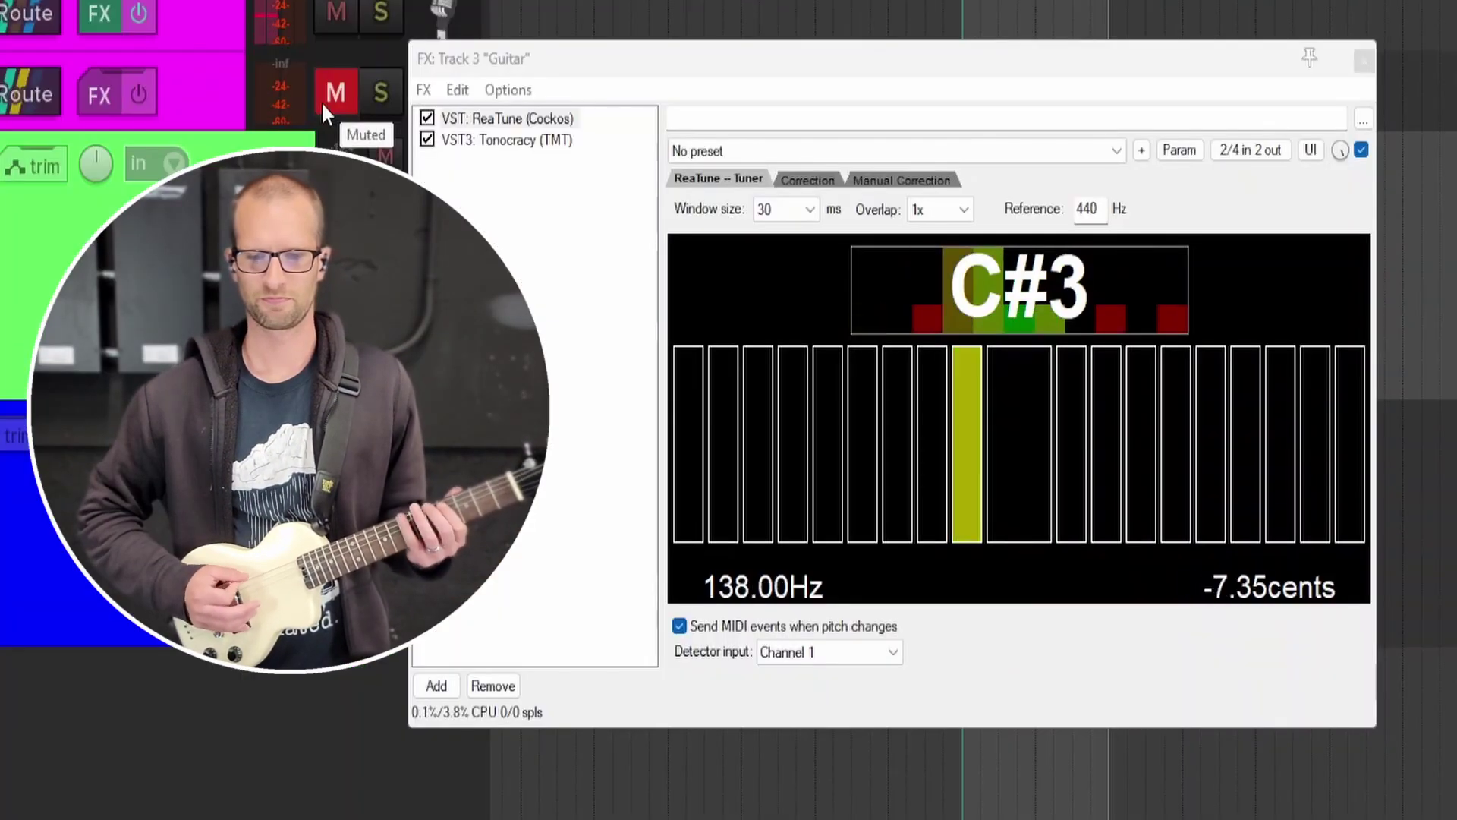
Unmute the Input 2 - Gate Trigger track and use ReaTune's option to send MIDI events when pitch changes.
left_click(324, 105)
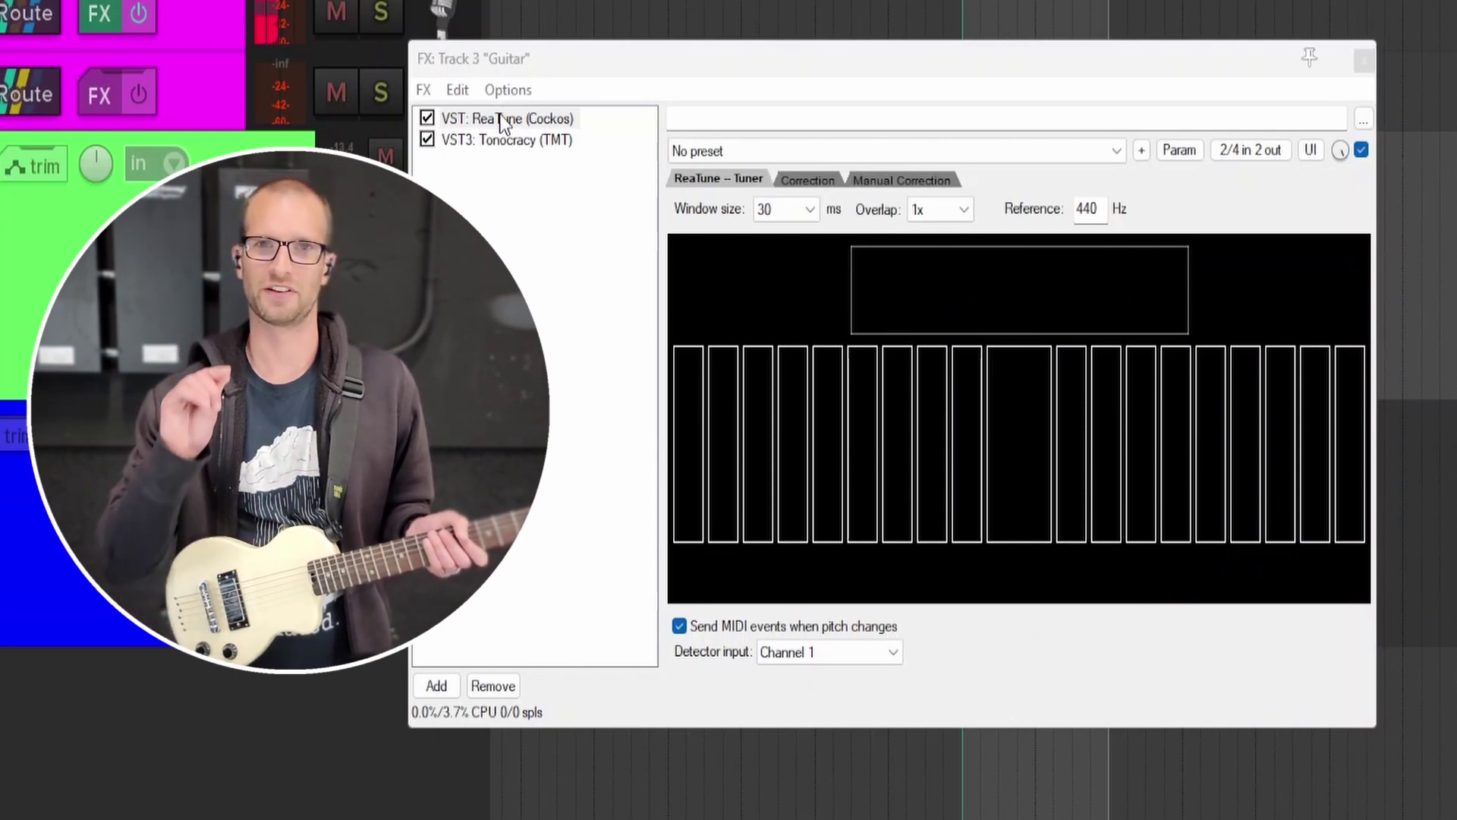
left_click(681, 623)
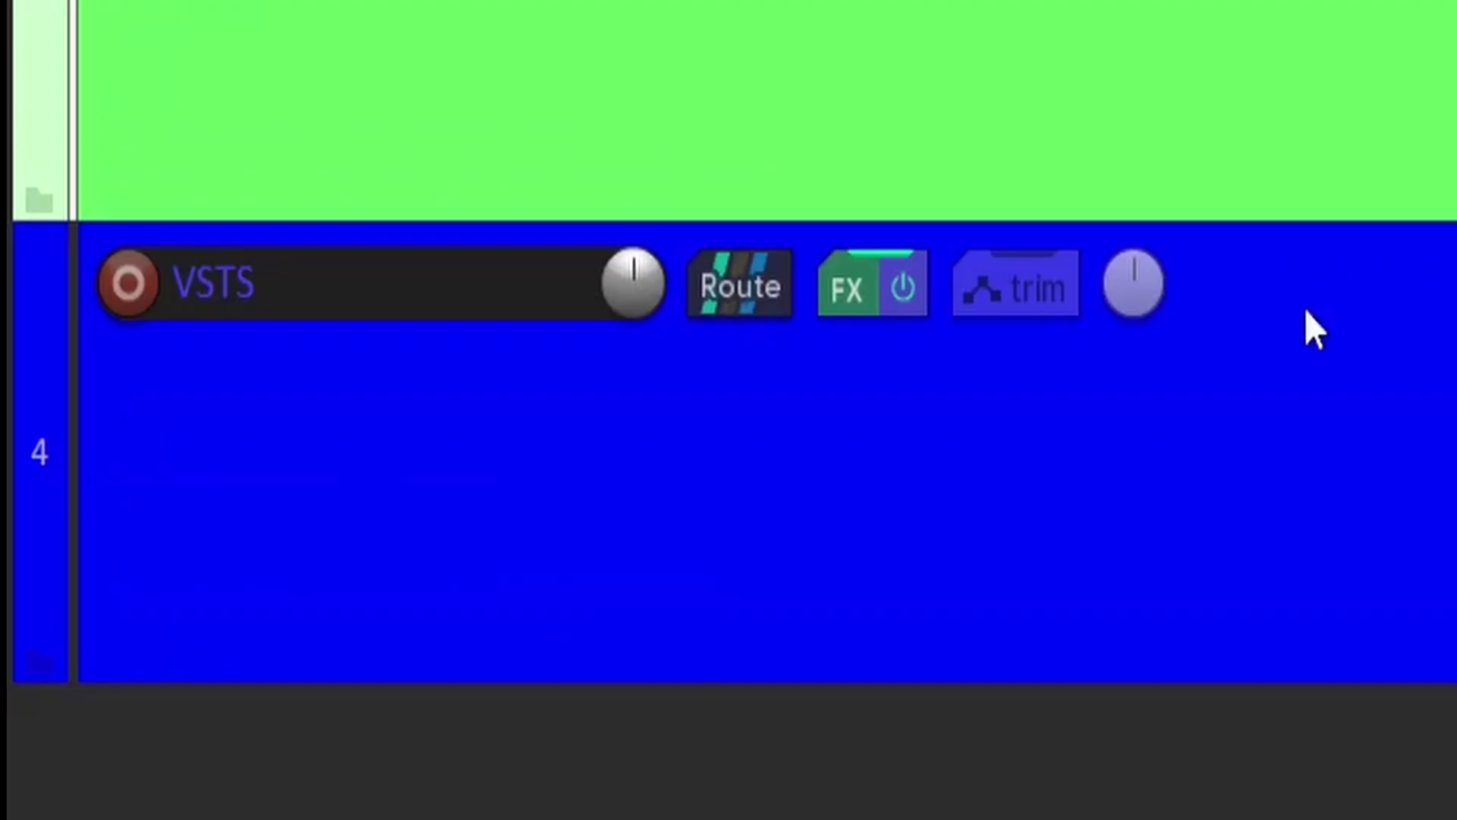
Unmute the VSTS track and open its effects chain at the LABS instrument.
left_click(848, 289)
left_click(104, 55)
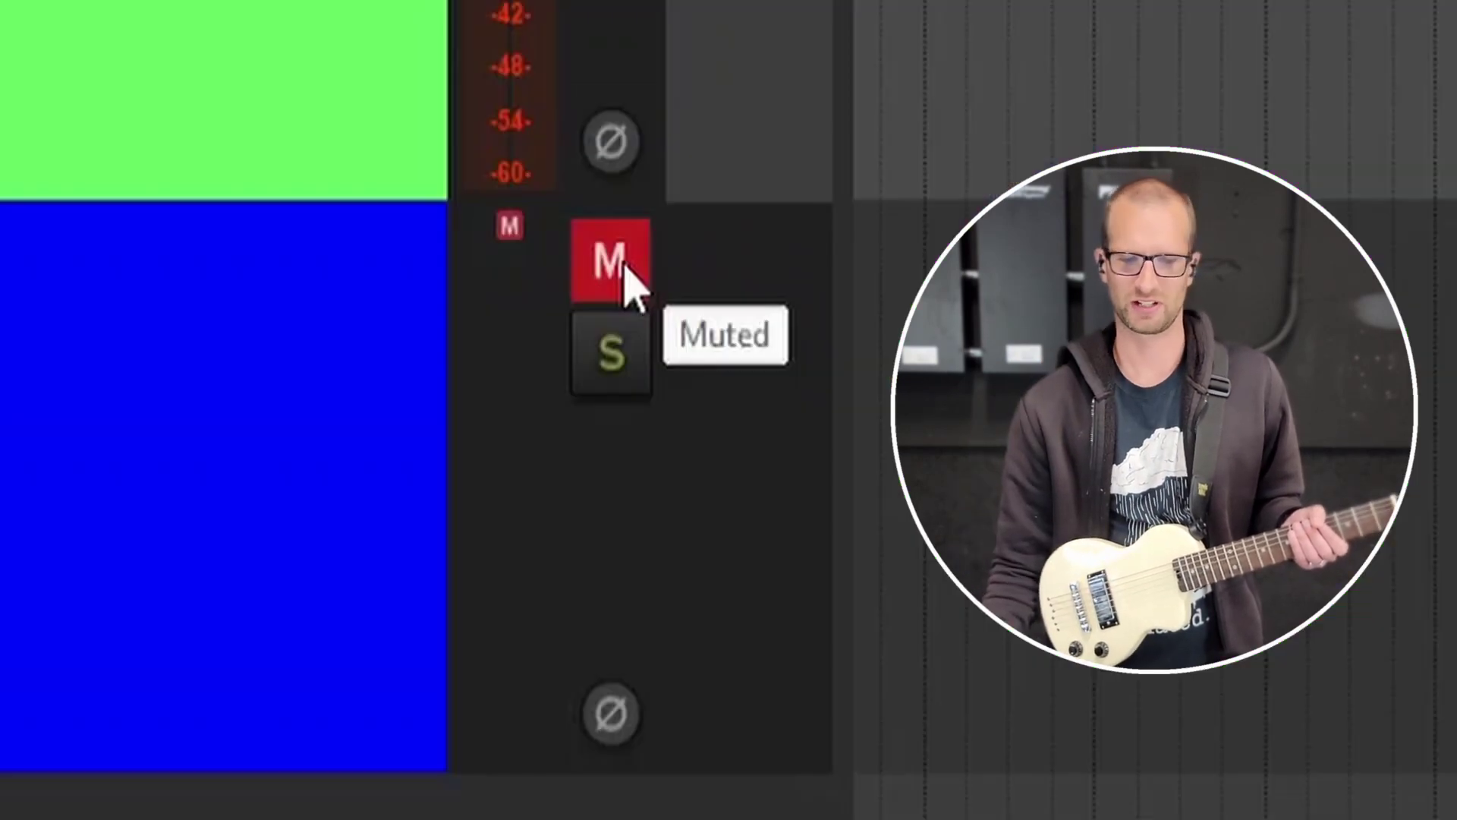
left_click(613, 262)
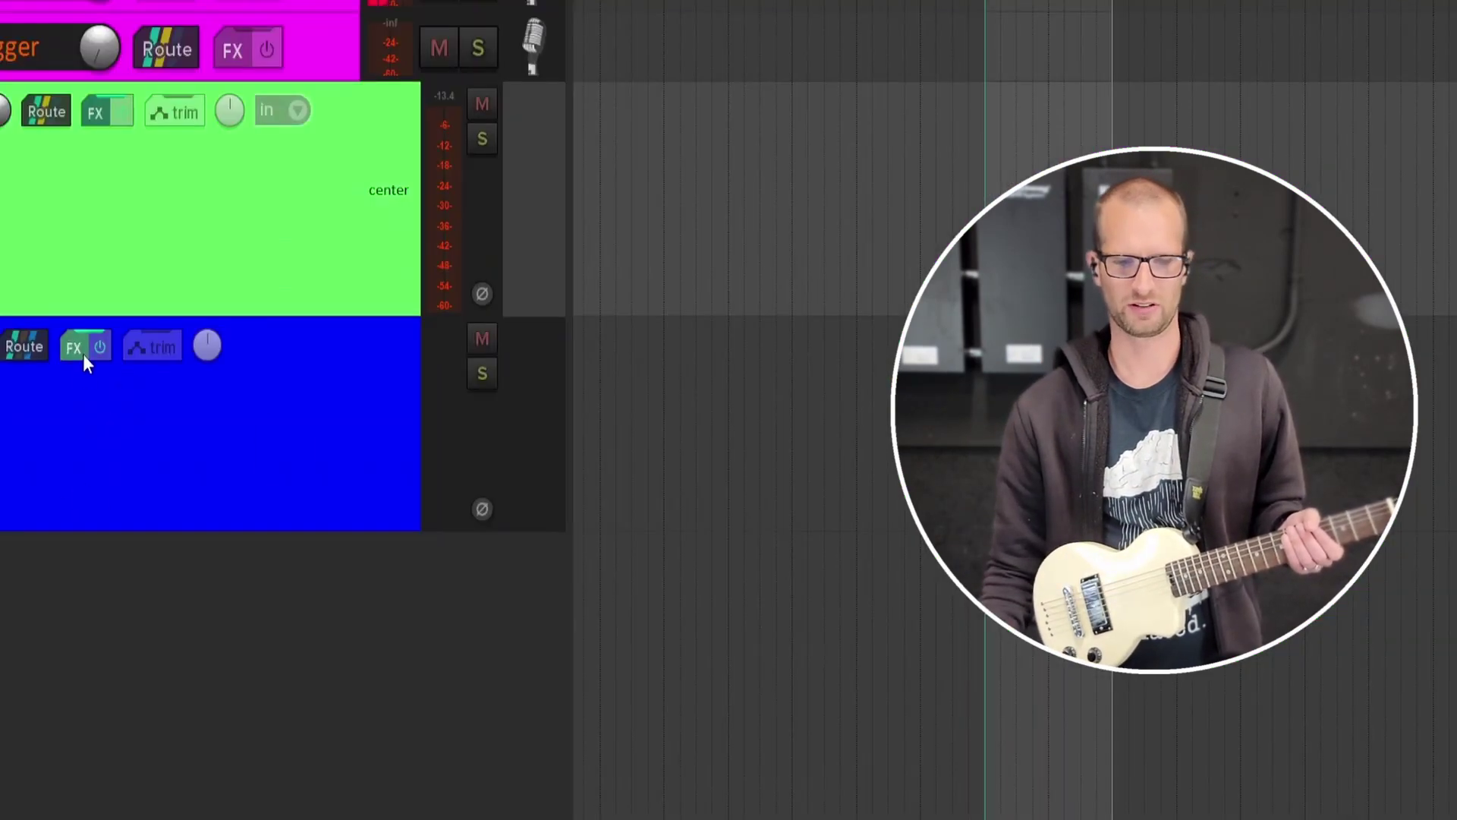
left_click(88, 345)
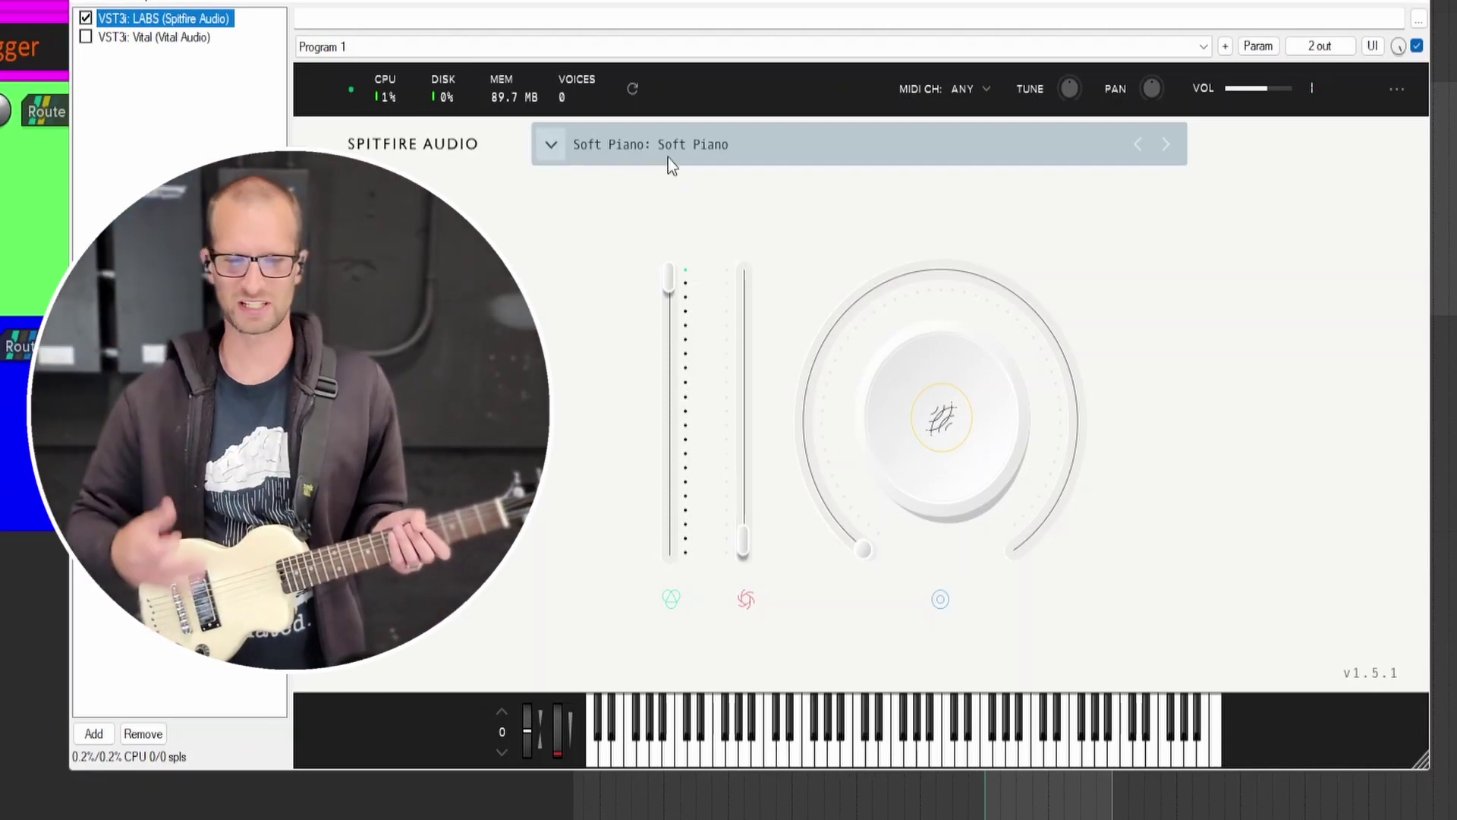
Browse the LABS guitar sounds and load the Lap Steel: Bow preset.
left_click(668, 158)
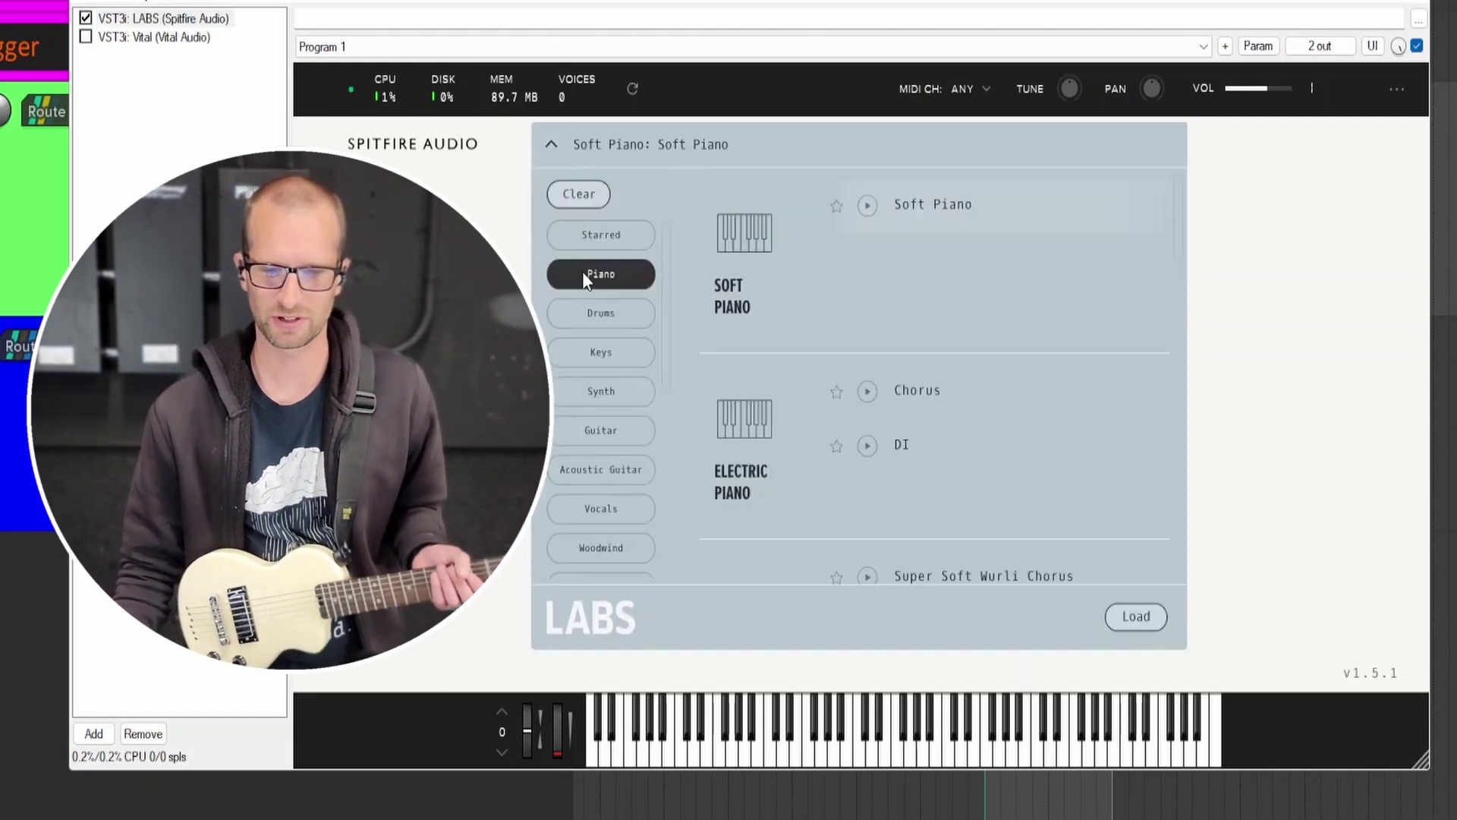
left_click(601, 429)
double_click(928, 213)
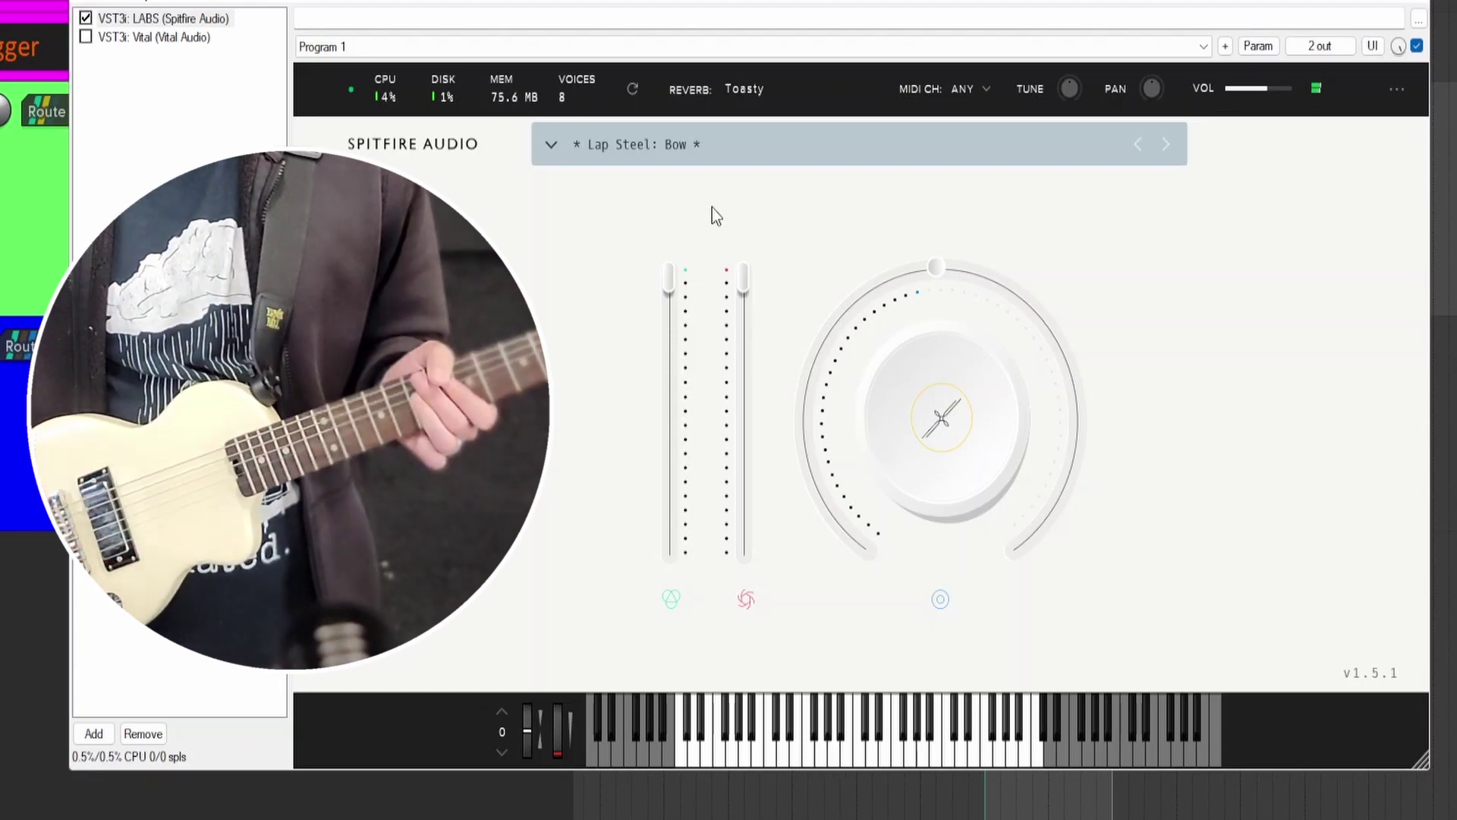
Browse the LABS woodwind sounds and load the Astral Forms: Sax Organ preset.
left_click(712, 144)
scroll(819, 427, "down", 10)
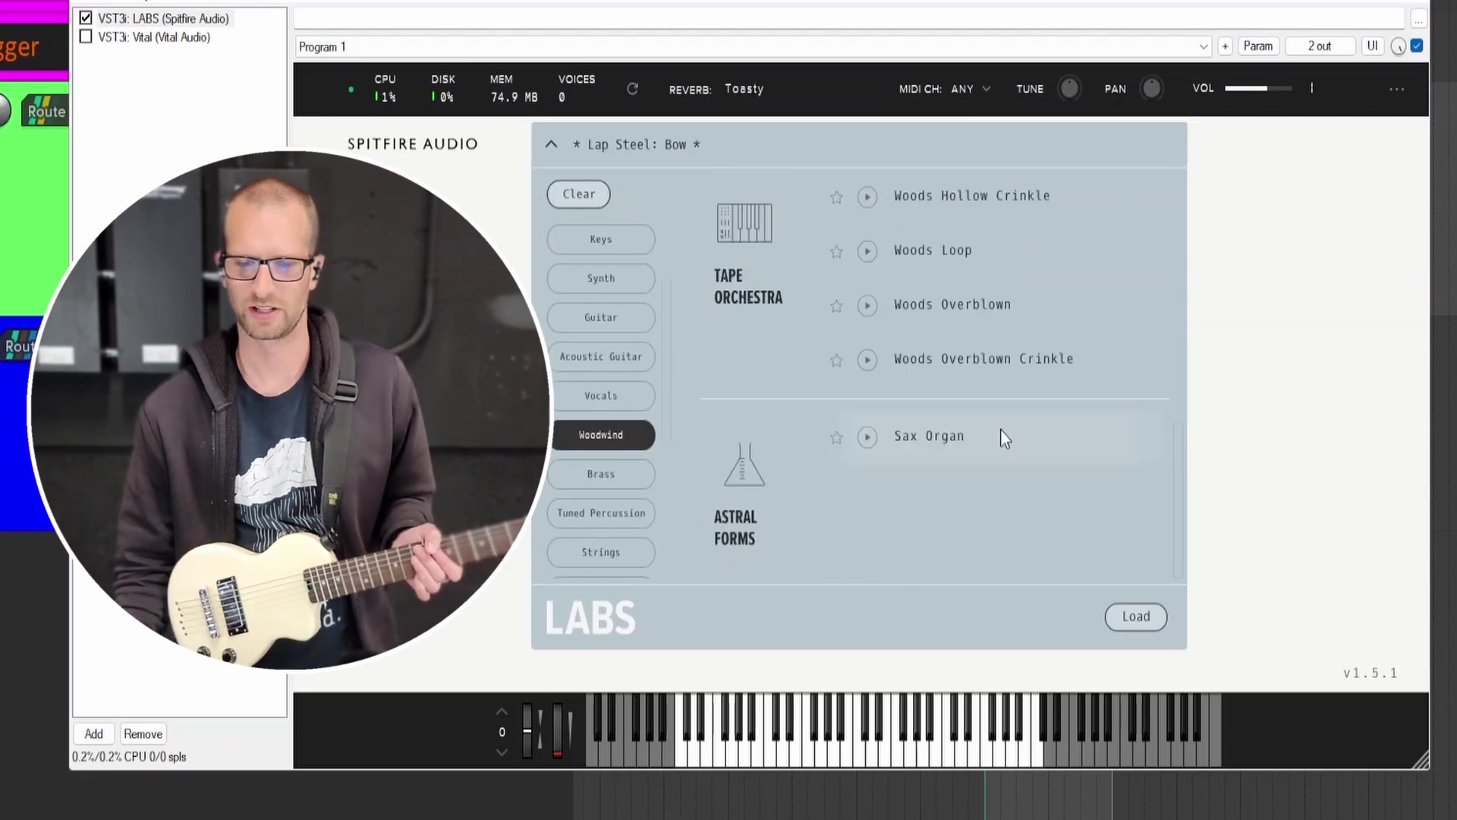
double_click(1002, 430)
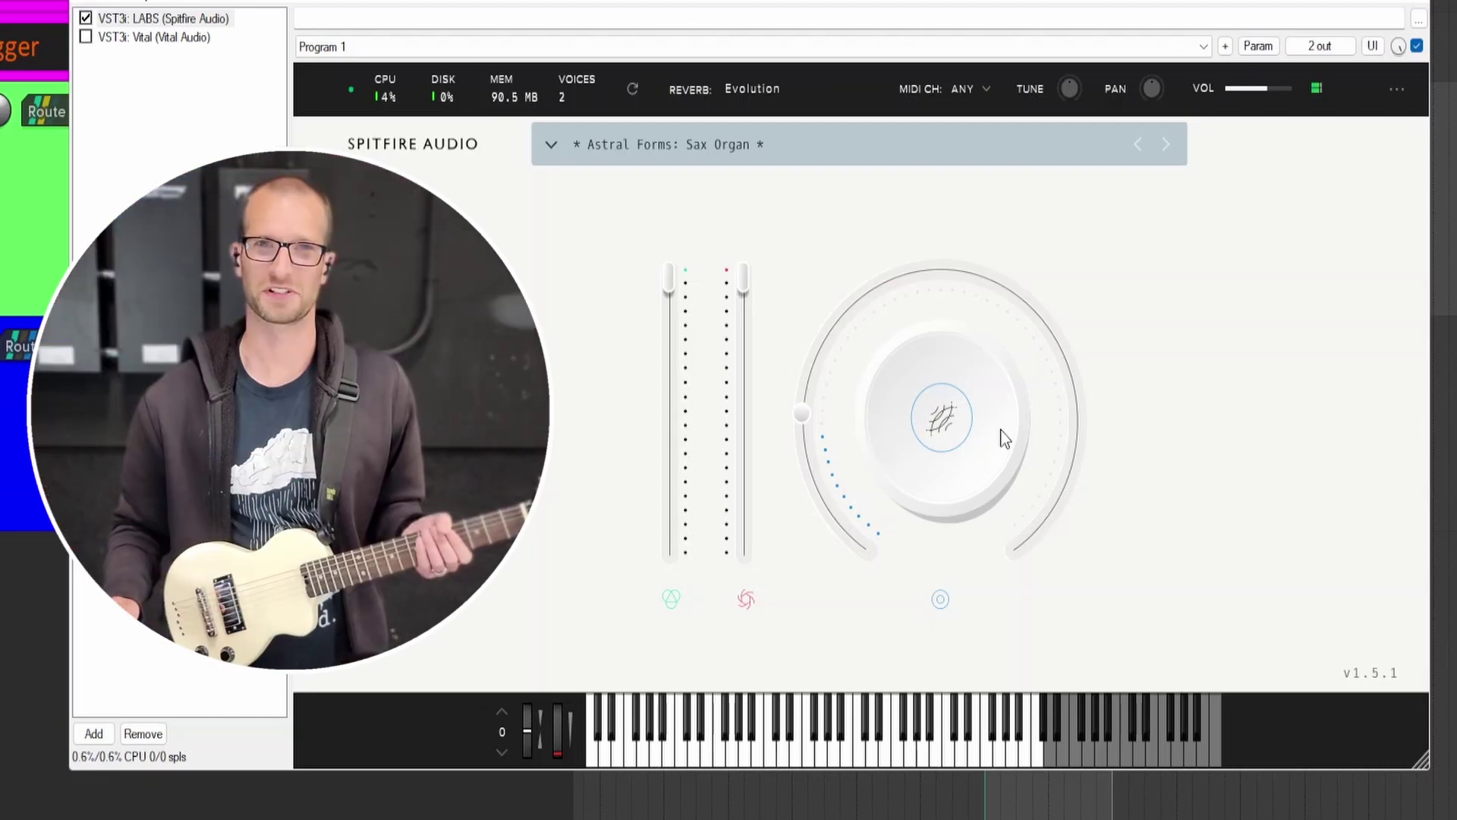
Browse the LABS brass sounds and load the Trumpet Fields: Double Tonguing preset.
left_click(551, 144)
scroll(774, 453, "down", 3)
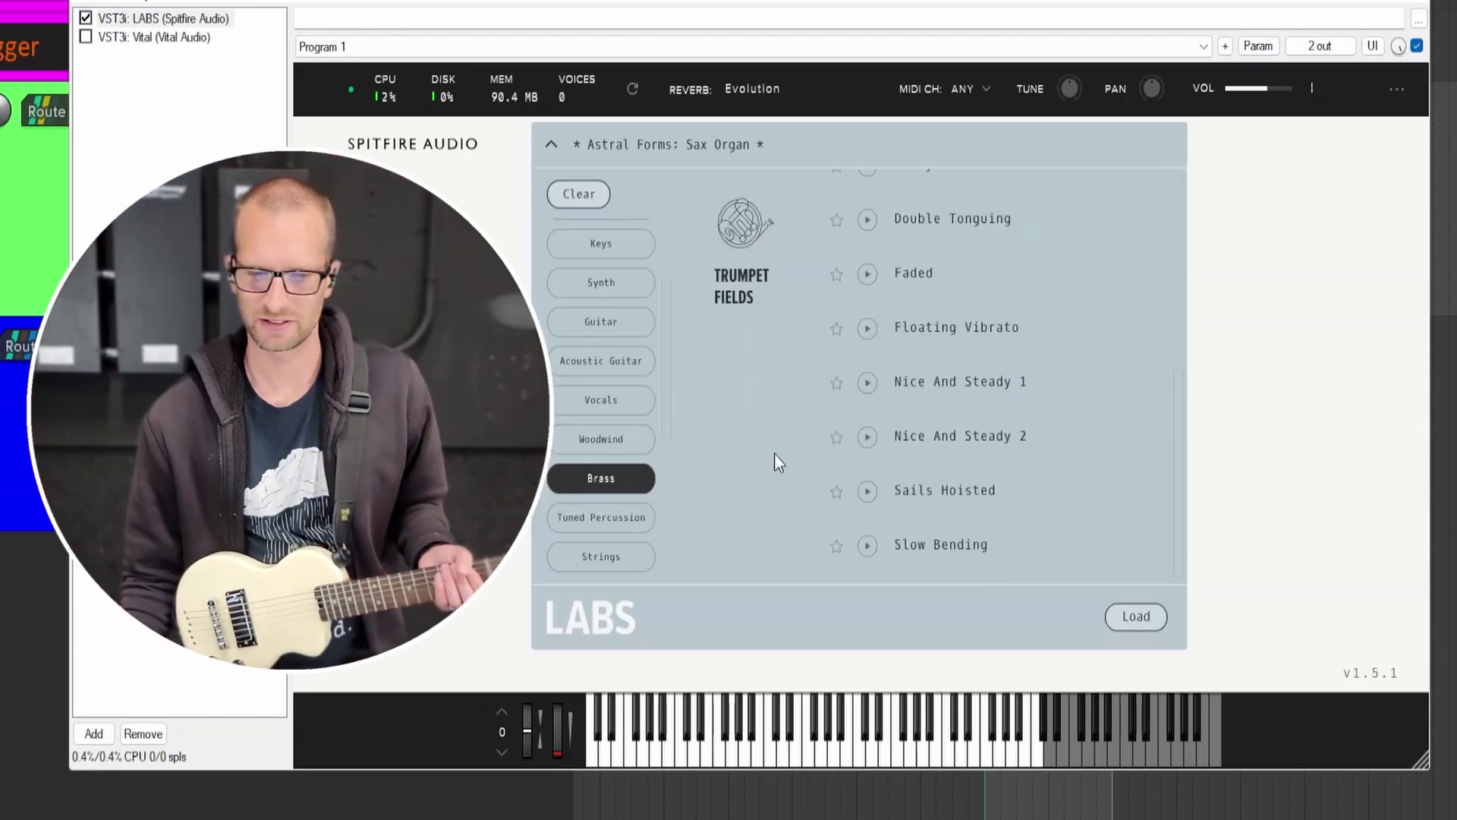
scroll(794, 451, "up", 3)
scroll(794, 451, "down", 2)
double_click(794, 451)
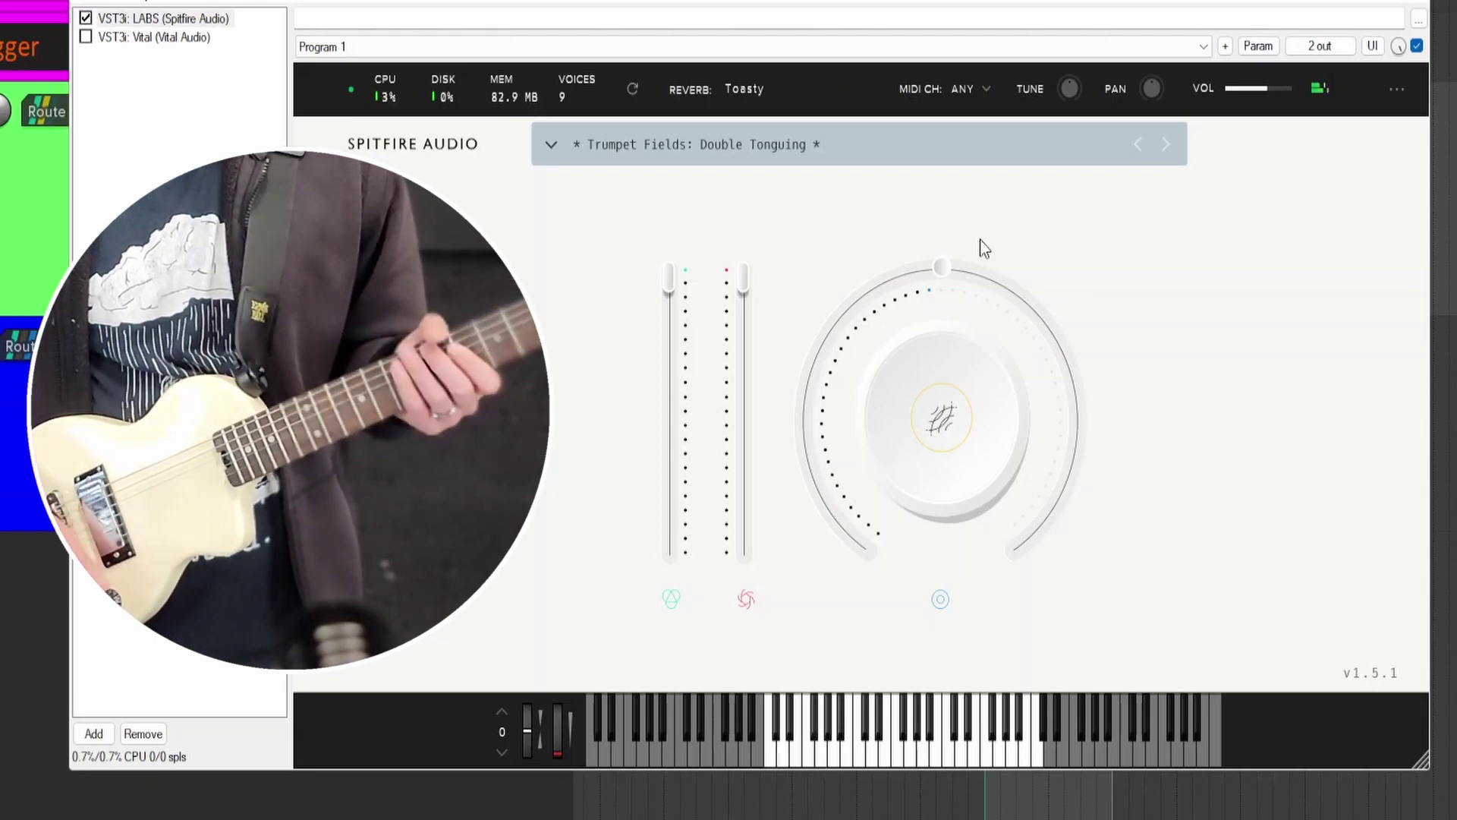
Disable LABS, enable Vital on the VSTS track, and show Vital's interface with its window repositioned.
left_click(85, 18)
right_click(80, 34)
key("Escape")
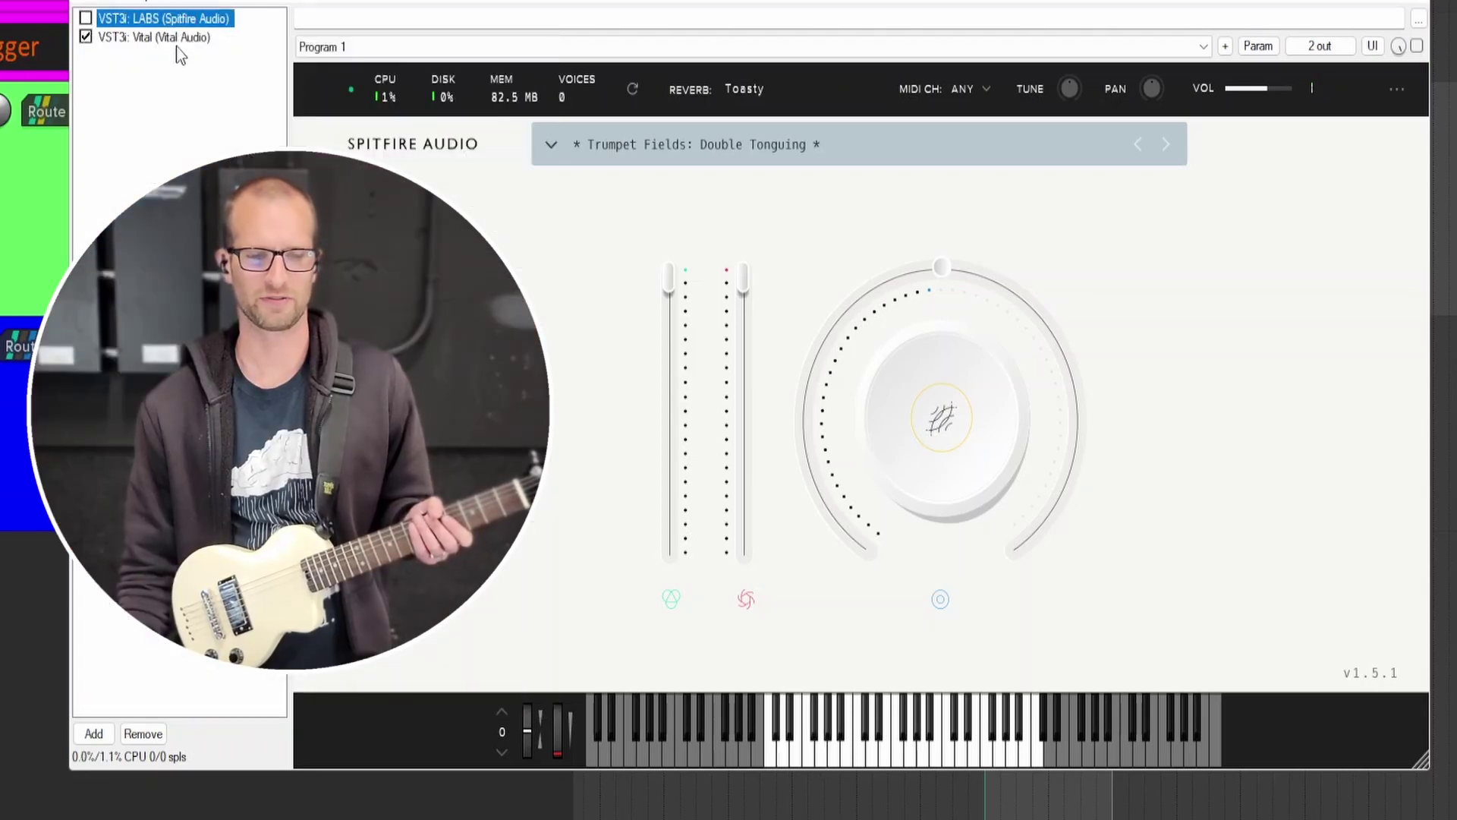
left_click(161, 35)
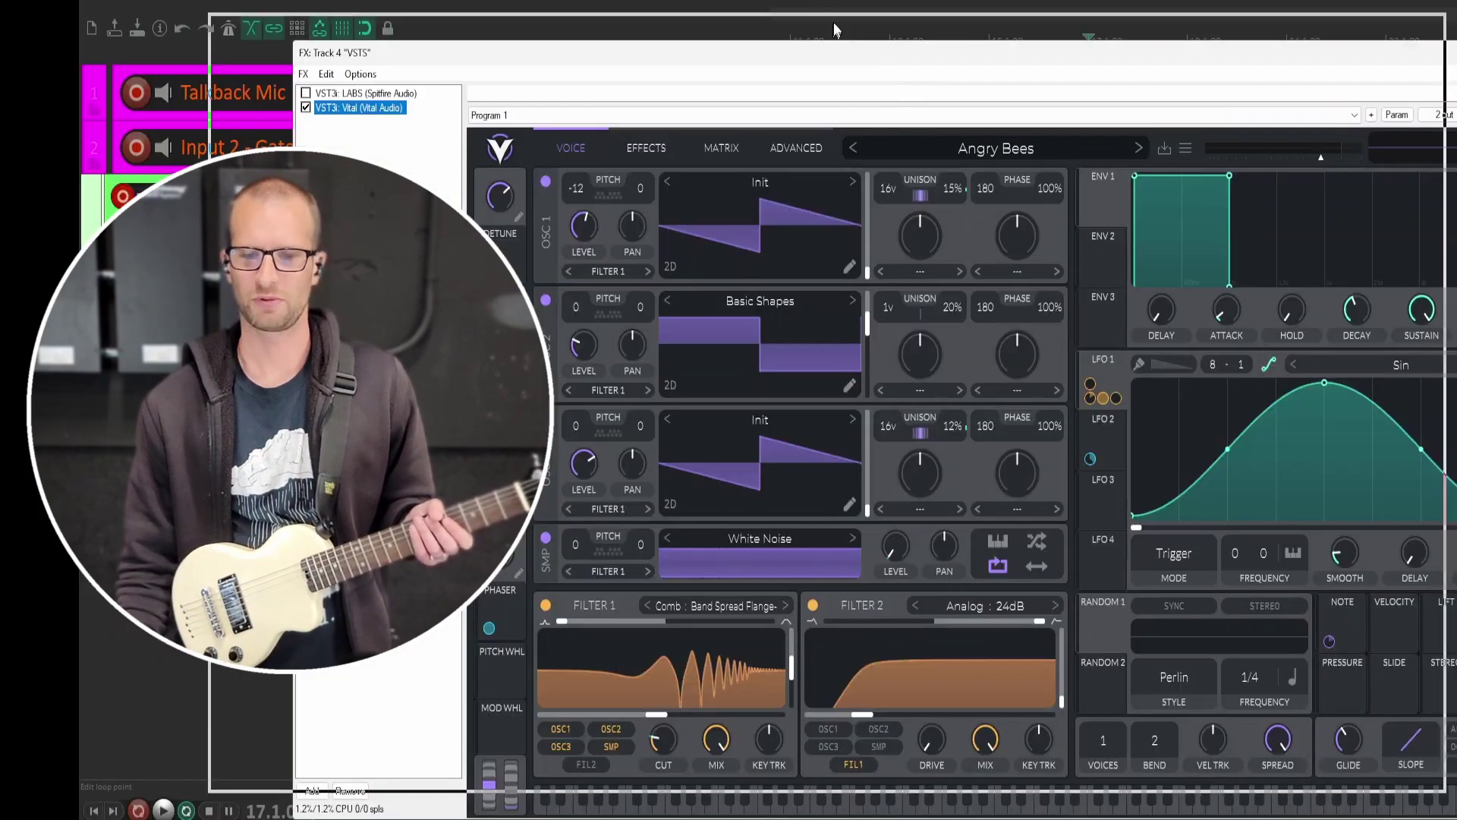
left_click_drag(834, 29, 850, 15)
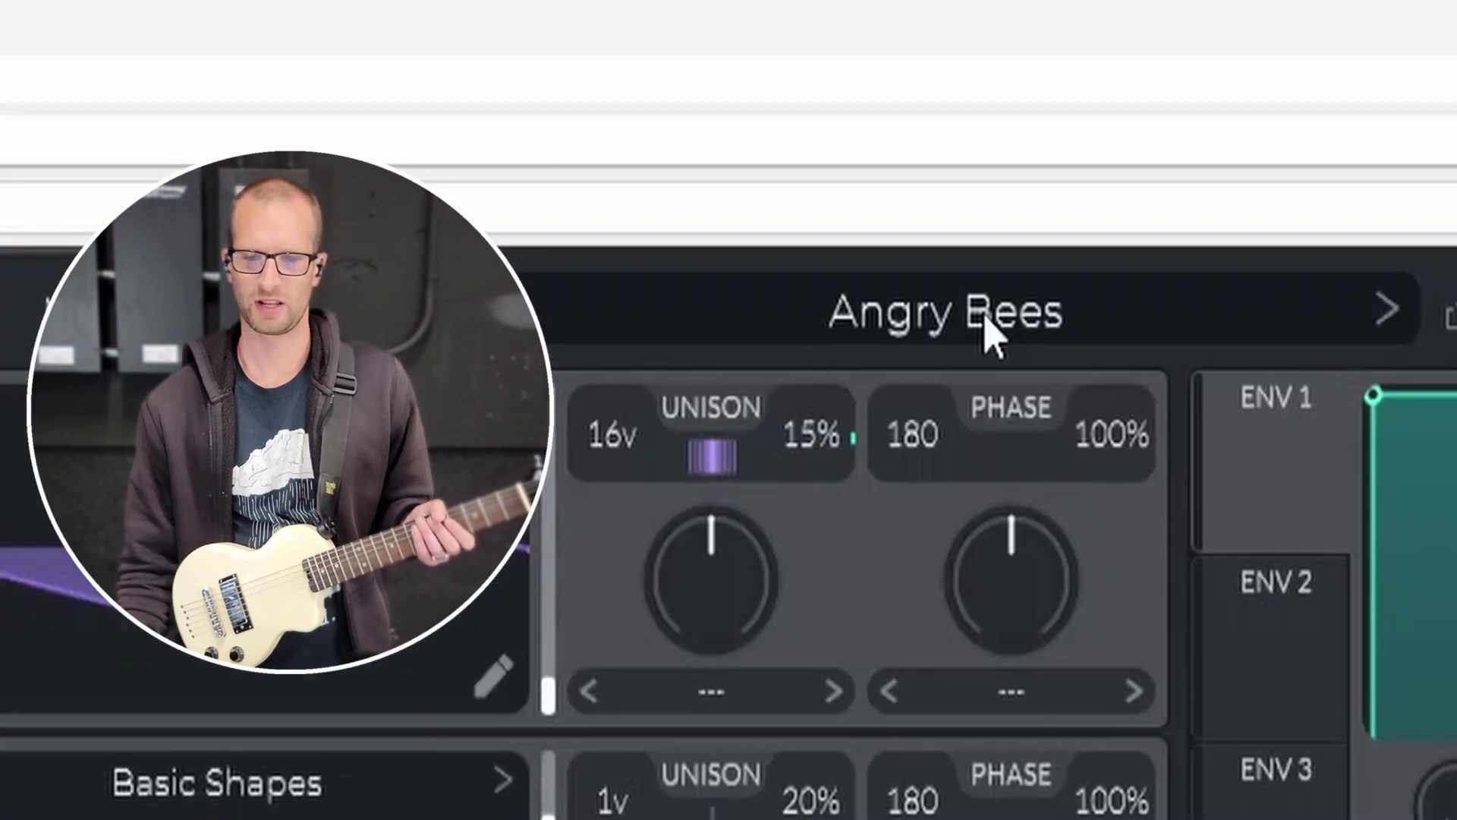
Filter Vital's presets to the Lead style, load Angry Bees and lower its output volume.
left_click(937, 103)
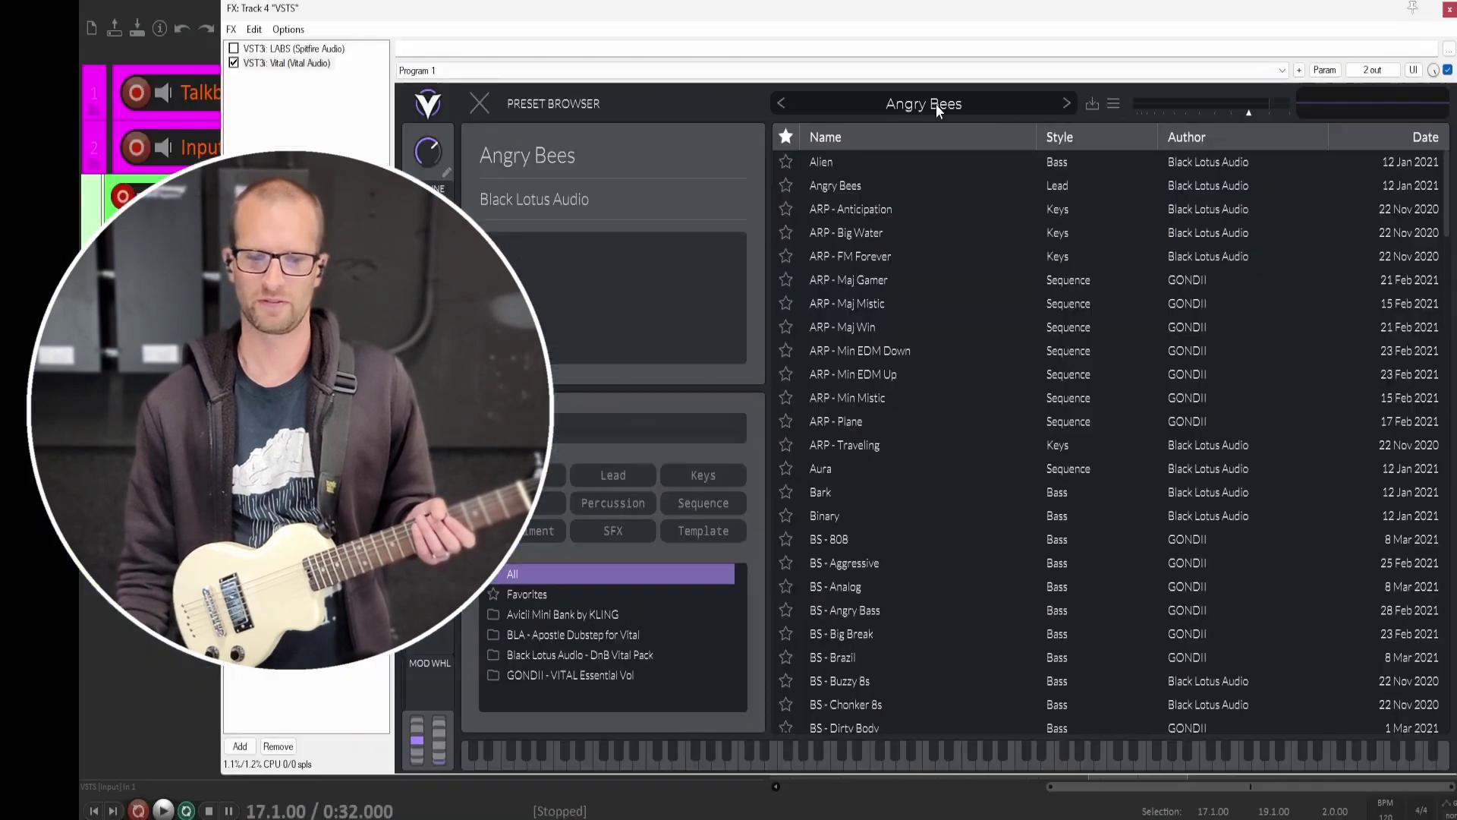
left_click(618, 474)
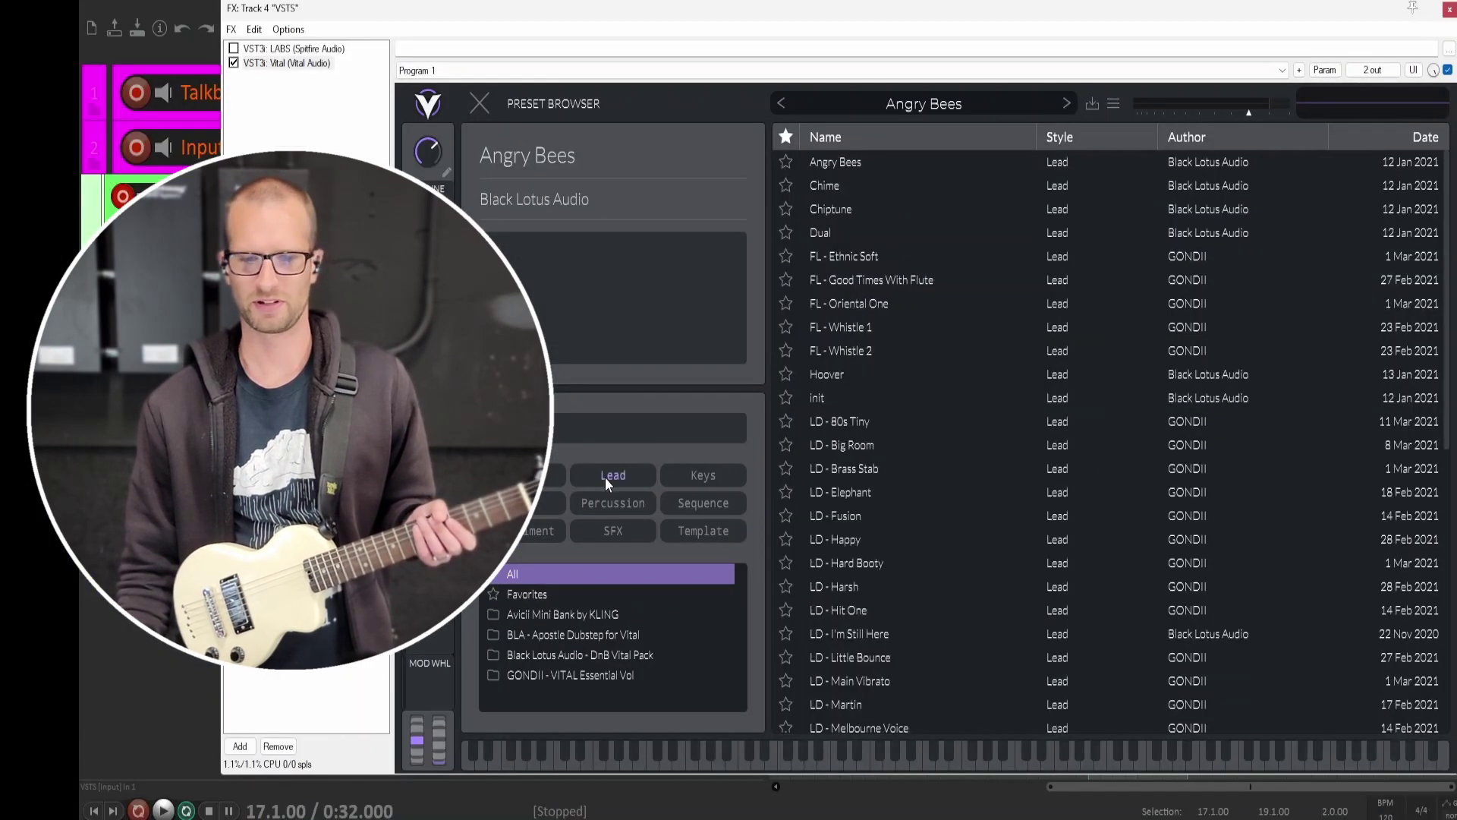
left_click(882, 167)
left_click(1214, 113)
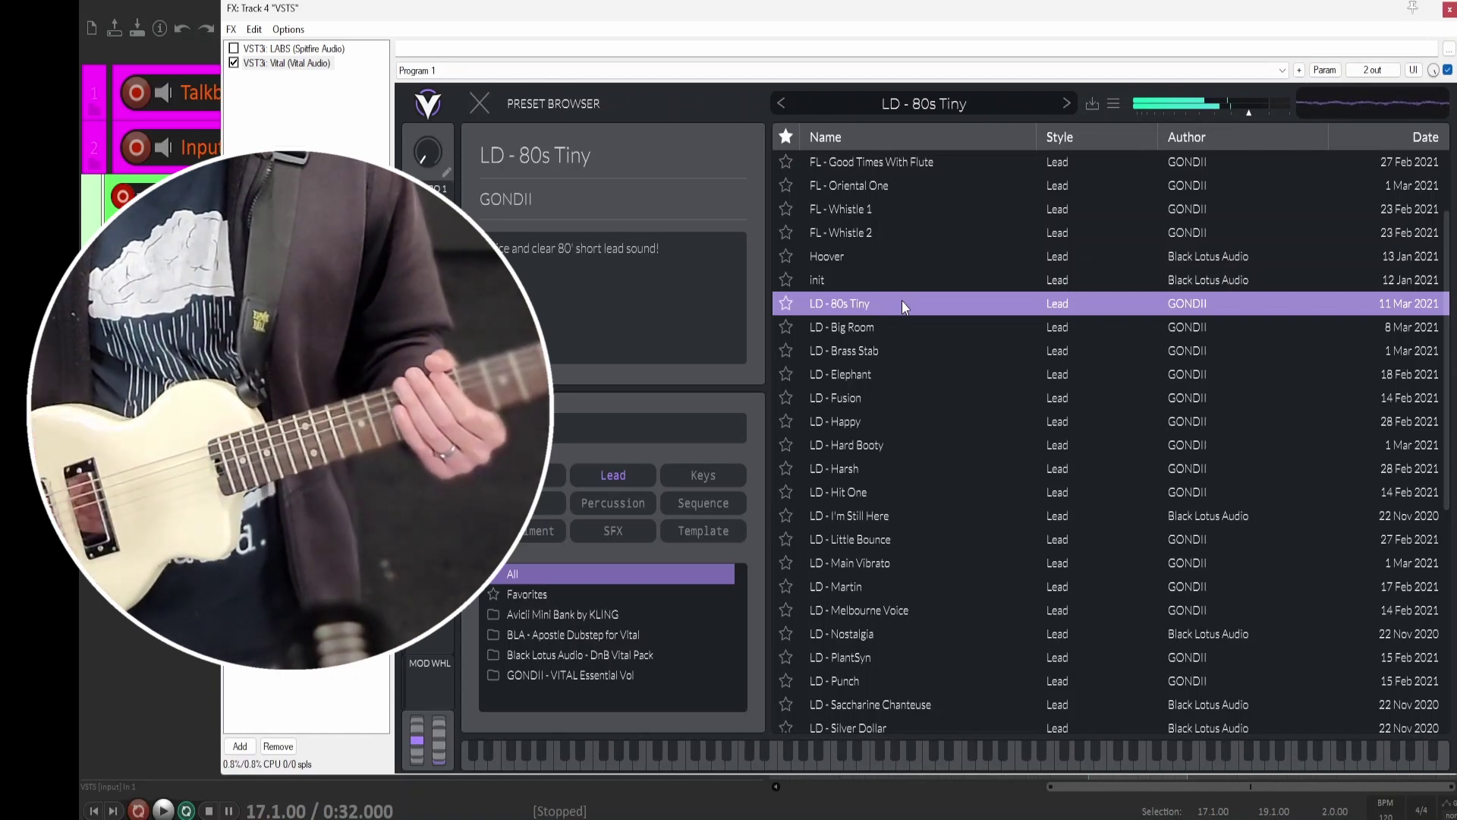
Try Vital's LD - Elephant preset, replace it with LD - Hard Booty and lower the output volume to about -15 dB.
left_click(893, 374)
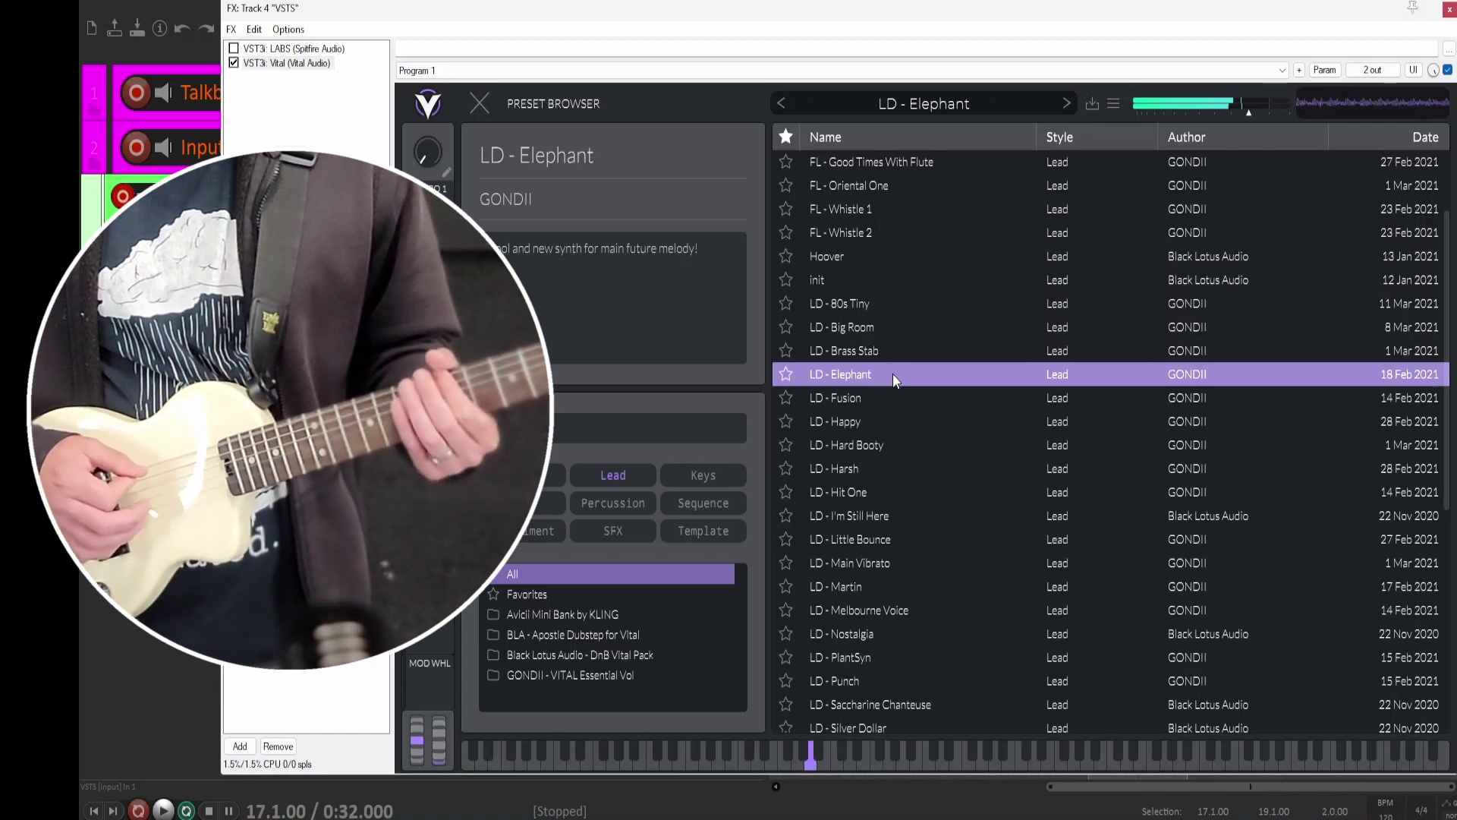
left_click(896, 446)
mouse_move(1222, 120)
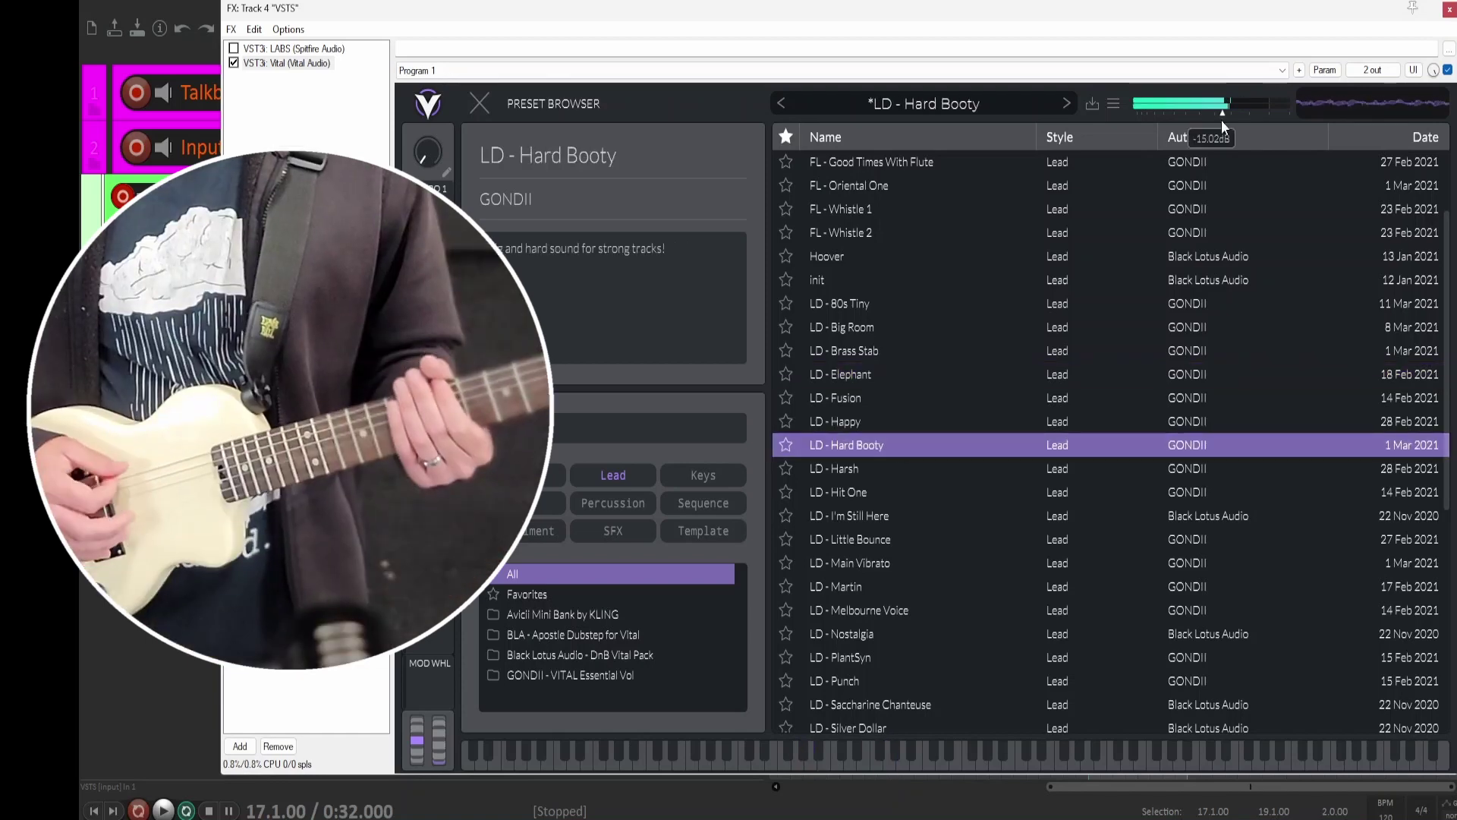